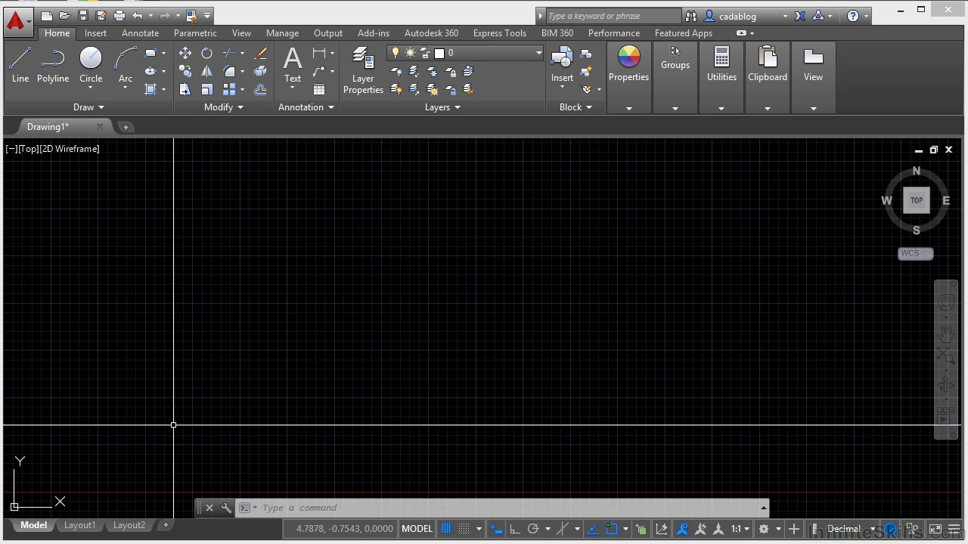
Draw a rectangle about 7.3 units wide in the middle of model space
{"action": "type", "text": "rec"}
{"action": "key", "text": "Return"}
{"action": "left_click", "coordinate": [306, 216]}
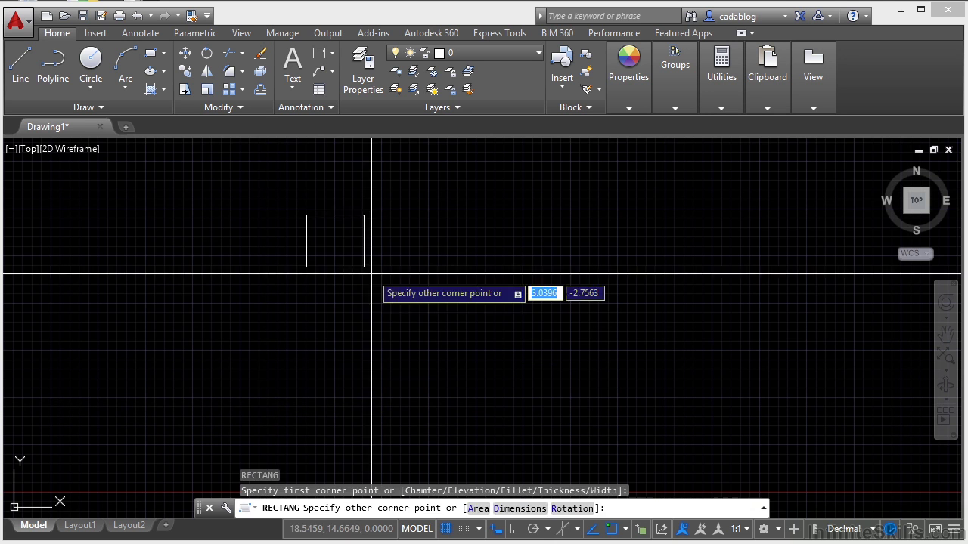
{"action": "left_click", "coordinate": [445, 318]}
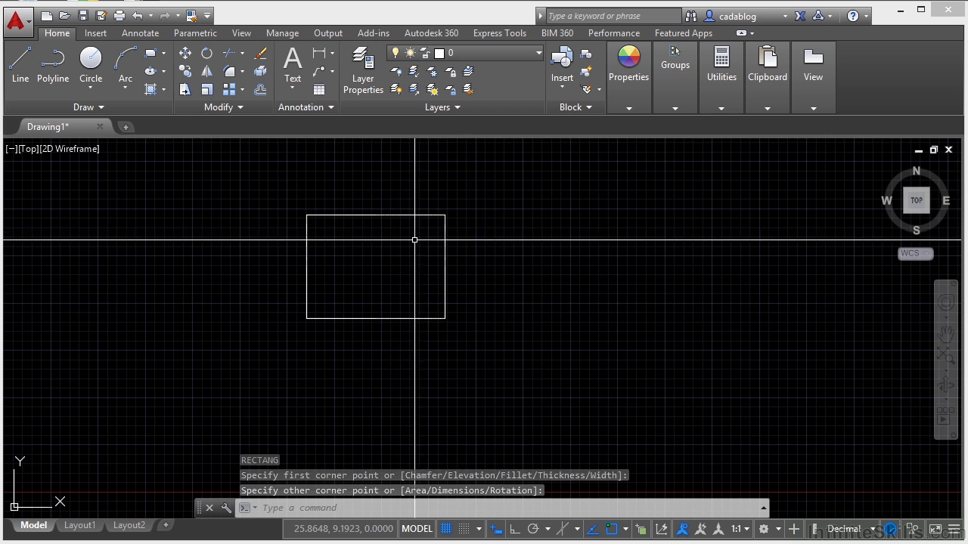
{"action": "middle_click_drag", "start_coordinate": [373, 260], "coordinate": [428, 277]}
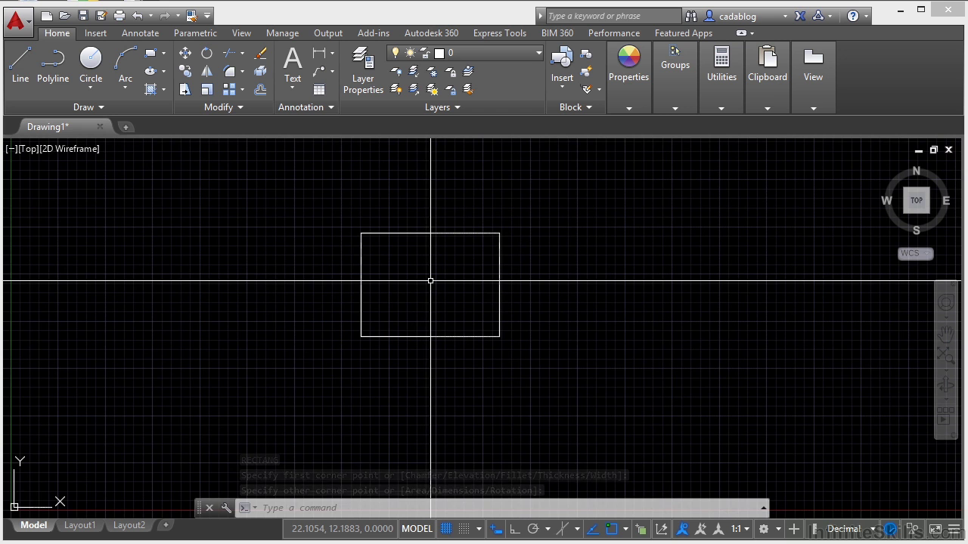
Open Layout1 and switch from its active viewport to paper space
{"action": "left_click", "coordinate": [79, 525]}
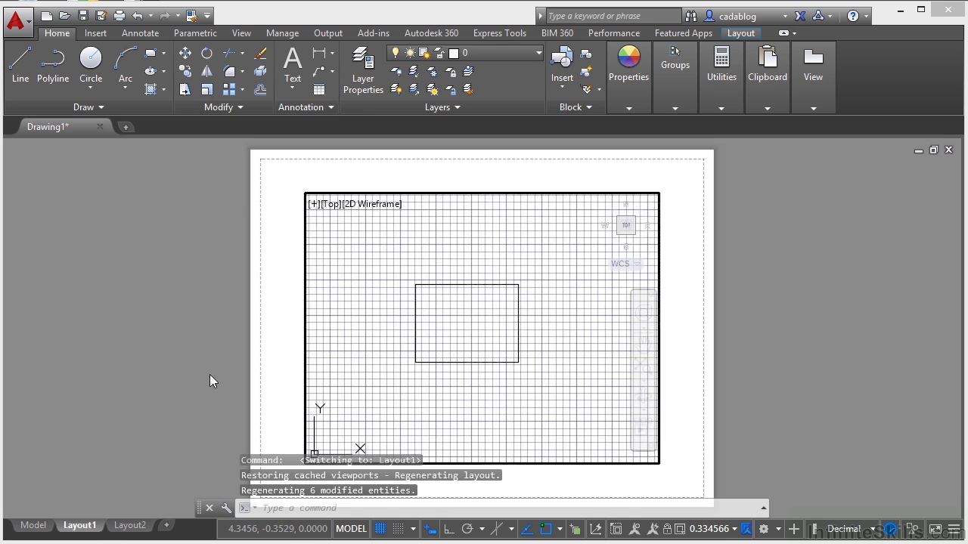
{"action": "double_click", "coordinate": [293, 304]}
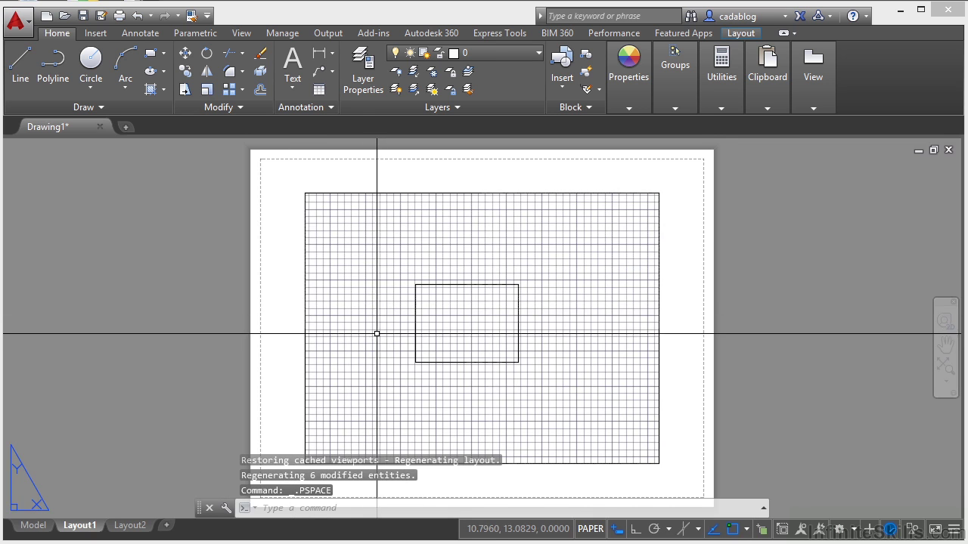
{"action": "middle_click_drag", "start_coordinate": [378, 335], "coordinate": [391, 311]}
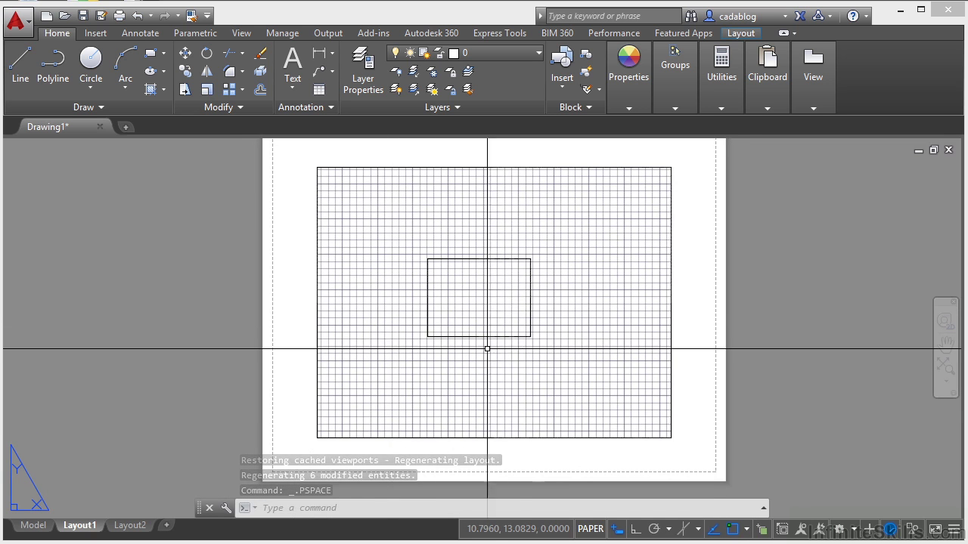
Zoom the viewport out to a scale of about 0.13 with the rectangle in its upper-left area, and return to paper space
{"action": "double_click", "coordinate": [563, 329]}
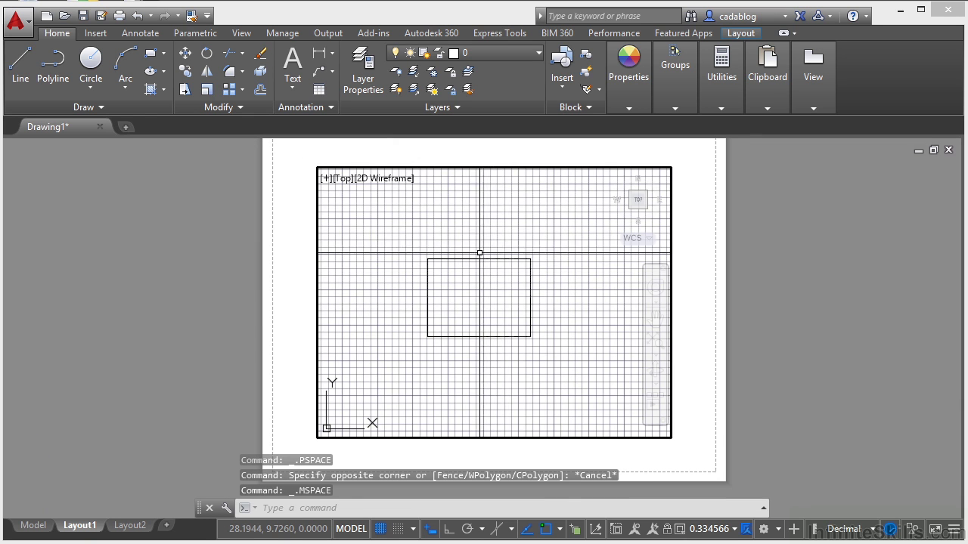
{"action": "scroll", "coordinate": [478, 294], "scroll_direction": "up", "scroll_amount": 2}
{"action": "scroll", "coordinate": [481, 297], "scroll_direction": "down", "scroll_amount": 4}
{"action": "middle_click_drag", "start_coordinate": [483, 299], "coordinate": [385, 231]}
{"action": "scroll", "coordinate": [393, 242], "scroll_direction": "down", "scroll_amount": 2}
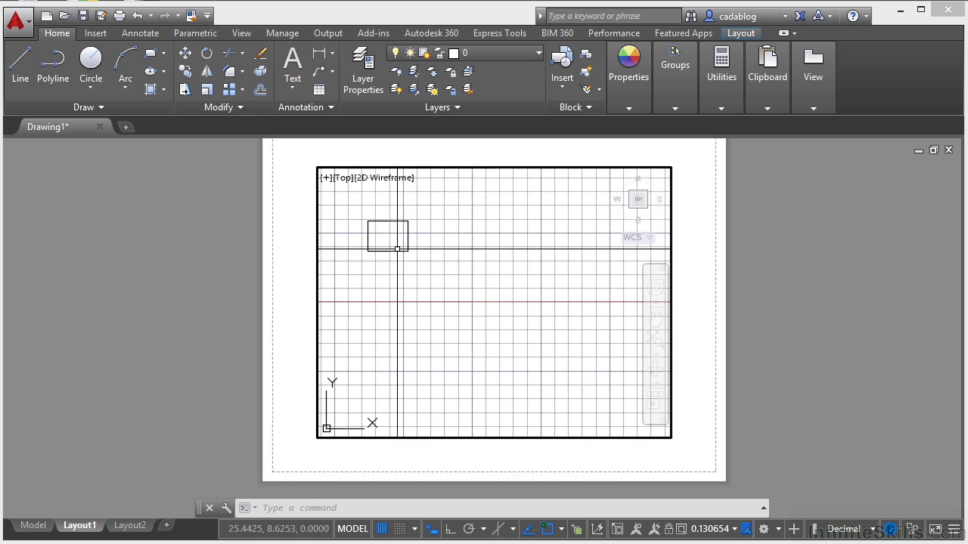
{"action": "double_click", "coordinate": [293, 301]}
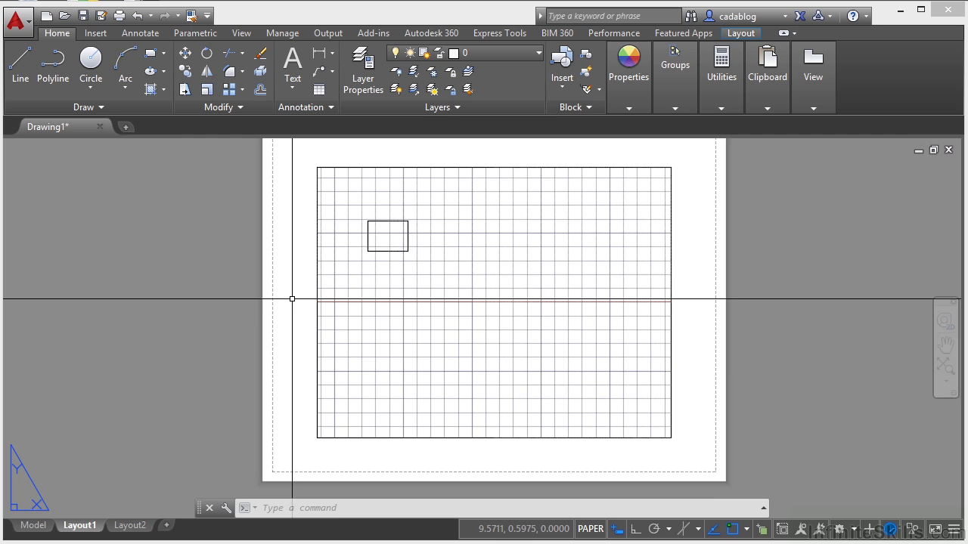
Shrink the viewport by stretching its lower-right corner up to just beyond the rectangle, and clear the selection
{"action": "left_click", "coordinate": [472, 384]}
{"action": "left_click", "coordinate": [465, 443]}
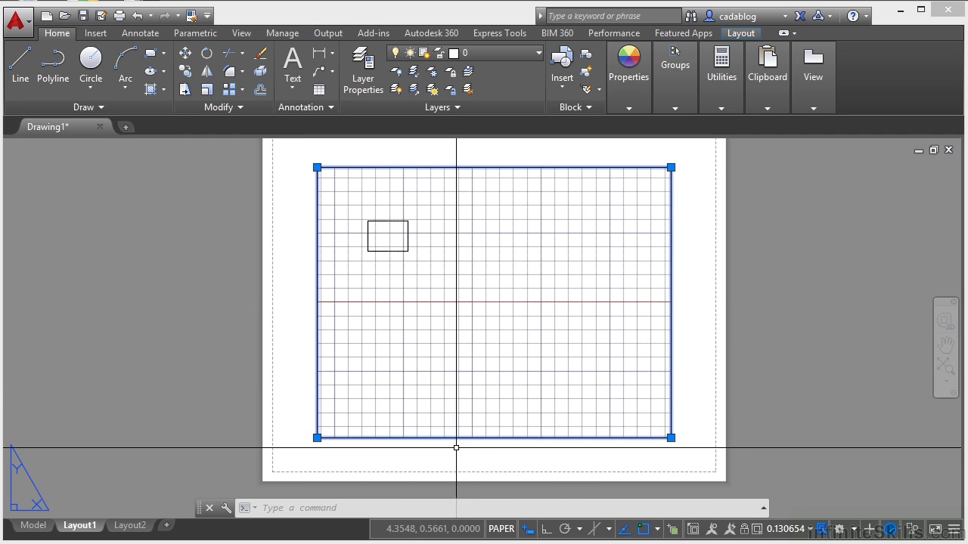
{"action": "left_click", "coordinate": [671, 438]}
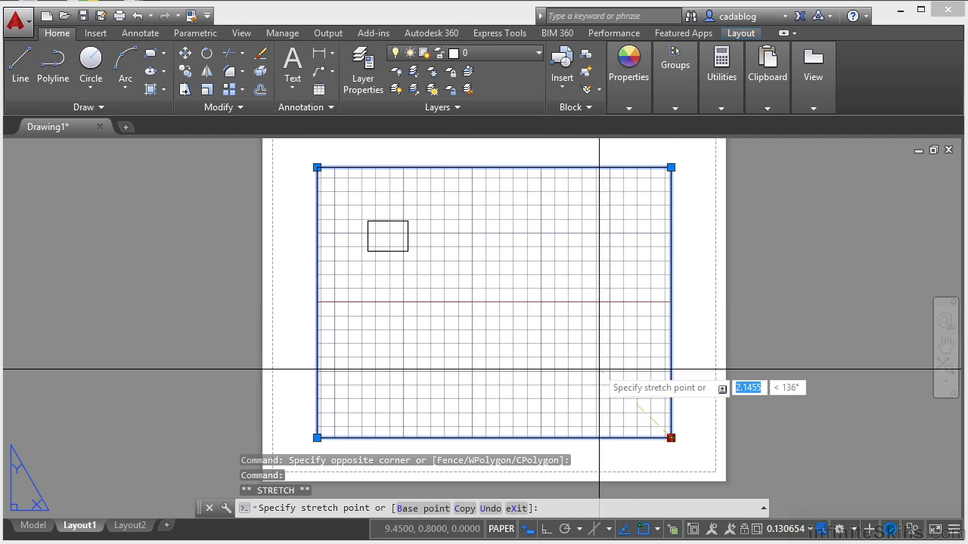
{"action": "left_click", "coordinate": [451, 279]}
{"action": "key", "text": "Escape"}
Copy the viewport three times to form a two-by-two arrangement on the sheet
{"action": "type", "text": "cp"}
{"action": "key", "text": "Return"}
{"action": "left_click", "coordinate": [470, 276]}
{"action": "left_click", "coordinate": [428, 258]}
{"action": "key", "text": "Return"}
{"action": "left_click", "coordinate": [428, 251]}
{"action": "left_click", "coordinate": [618, 255]}
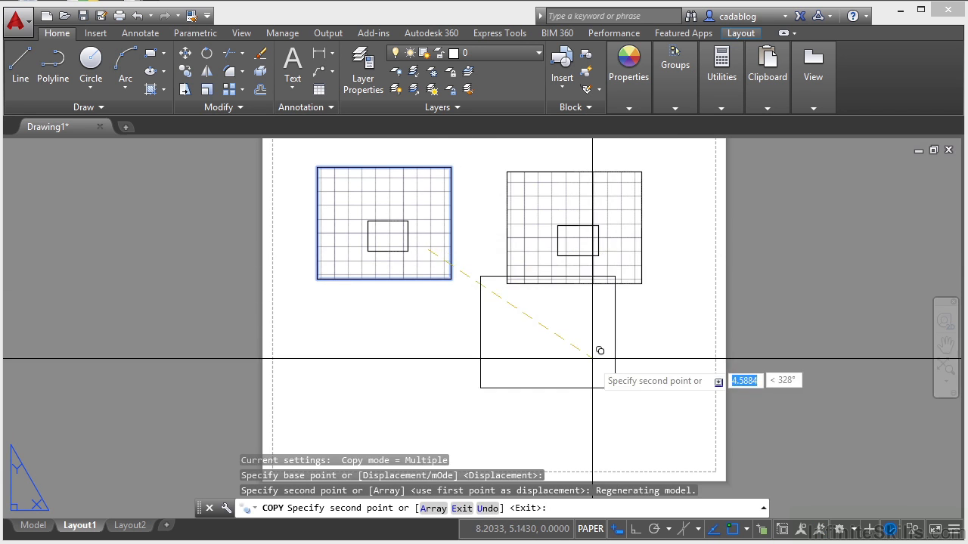
{"action": "left_click", "coordinate": [616, 405]}
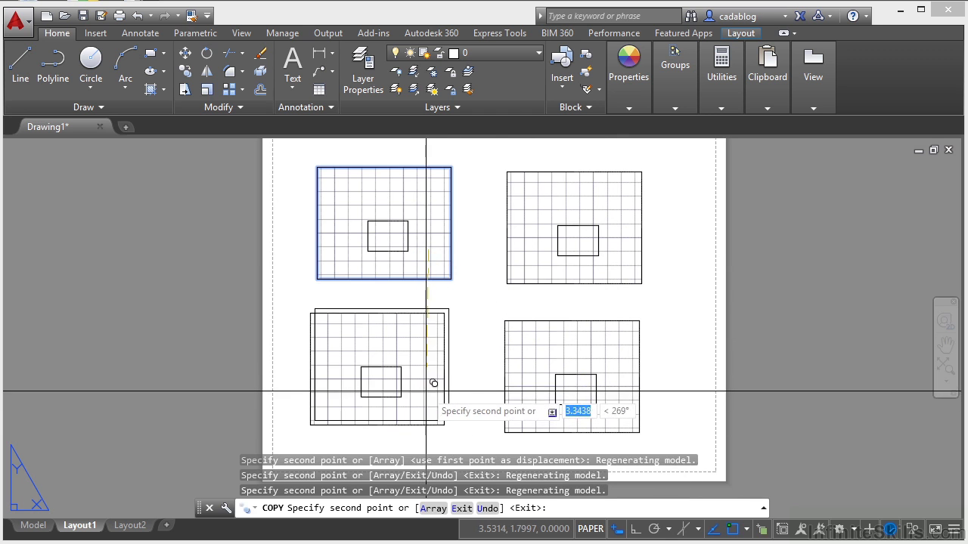
{"action": "left_click", "coordinate": [425, 375]}
{"action": "key", "text": "Return"}
Zoom the upper-left viewport in on the rectangle to a scale of about 0.32, and return to paper space
{"action": "double_click", "coordinate": [406, 224]}
{"action": "scroll", "coordinate": [398, 239], "scroll_direction": "up", "scroll_amount": 2}
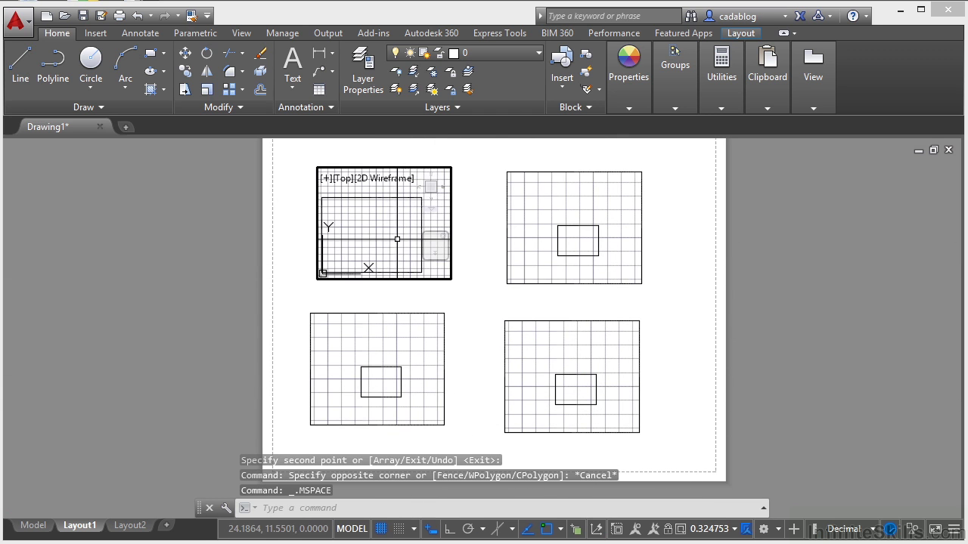
{"action": "double_click", "coordinate": [479, 241]}
Zoom the upper-right viewport out to a scale of about 0.05, and return to paper space
{"action": "double_click", "coordinate": [546, 237]}
{"action": "scroll", "coordinate": [579, 248], "scroll_direction": "down", "scroll_amount": 5}
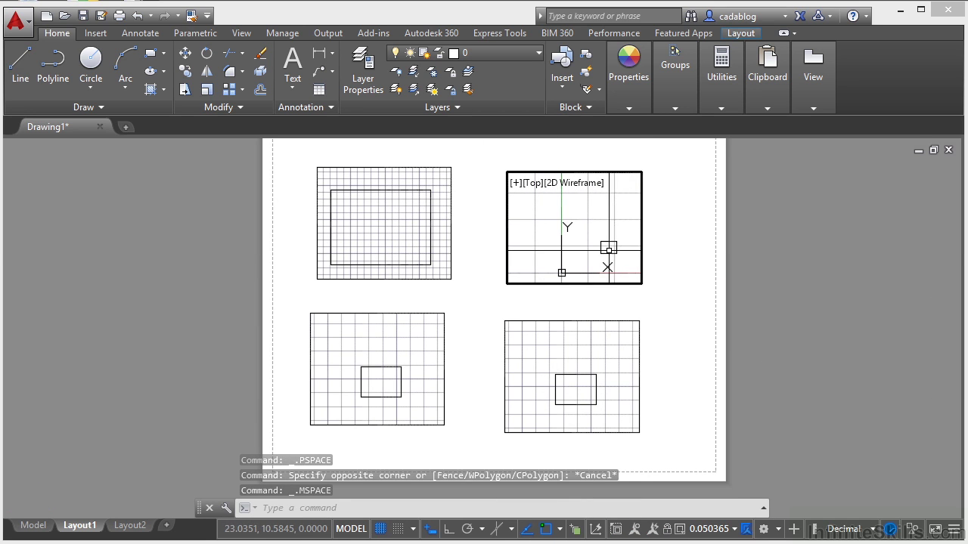
{"action": "double_click", "coordinate": [665, 275]}
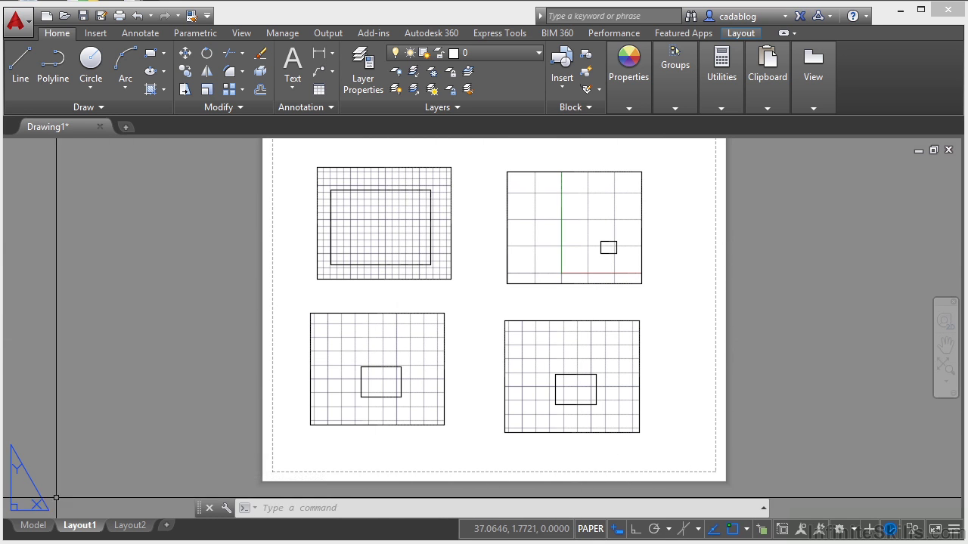
Switch to model space and add a linear dimension for the rectangle's top edge, placing the dimension line inside the rectangle
{"action": "left_click", "coordinate": [36, 525]}
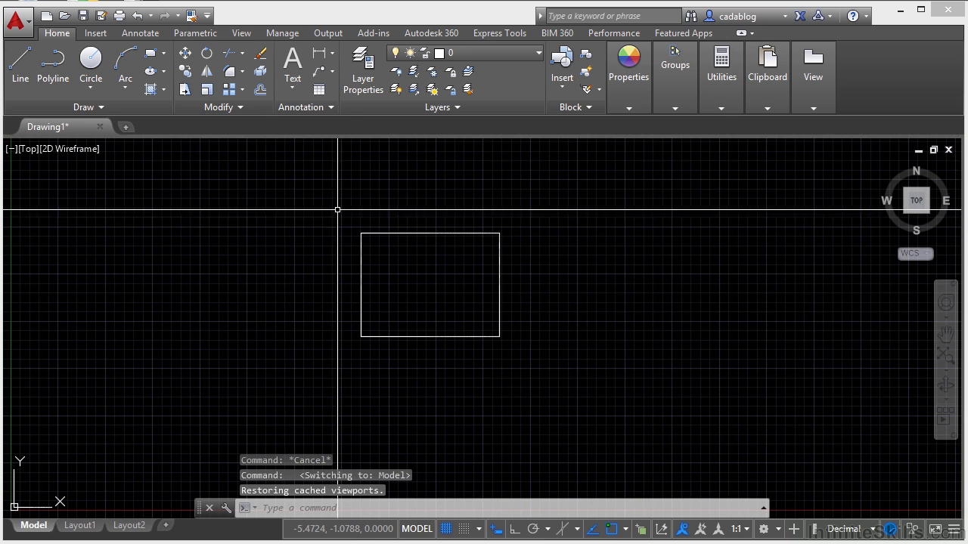
{"action": "left_click", "coordinate": [319, 53]}
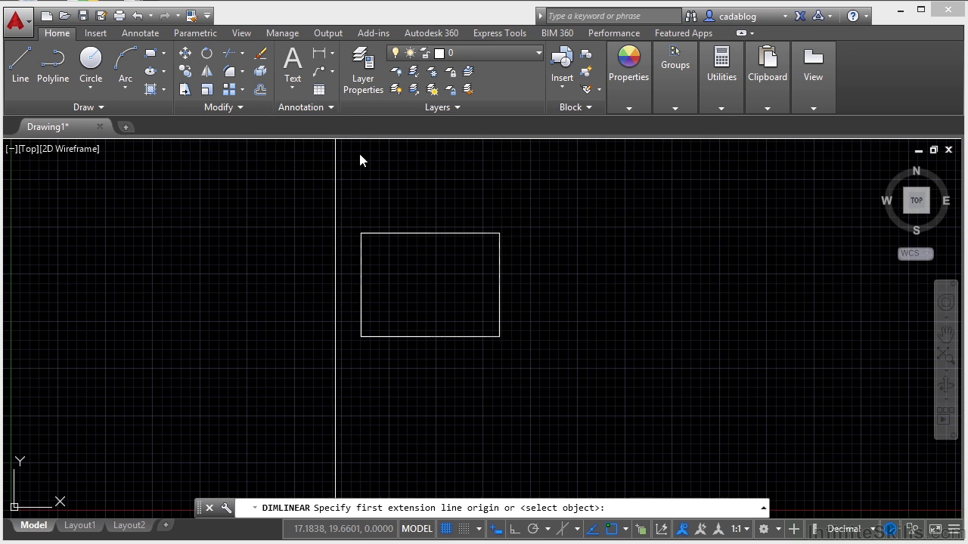
{"action": "left_click", "coordinate": [360, 234]}
{"action": "left_click", "coordinate": [499, 233]}
{"action": "left_click", "coordinate": [440, 270]}
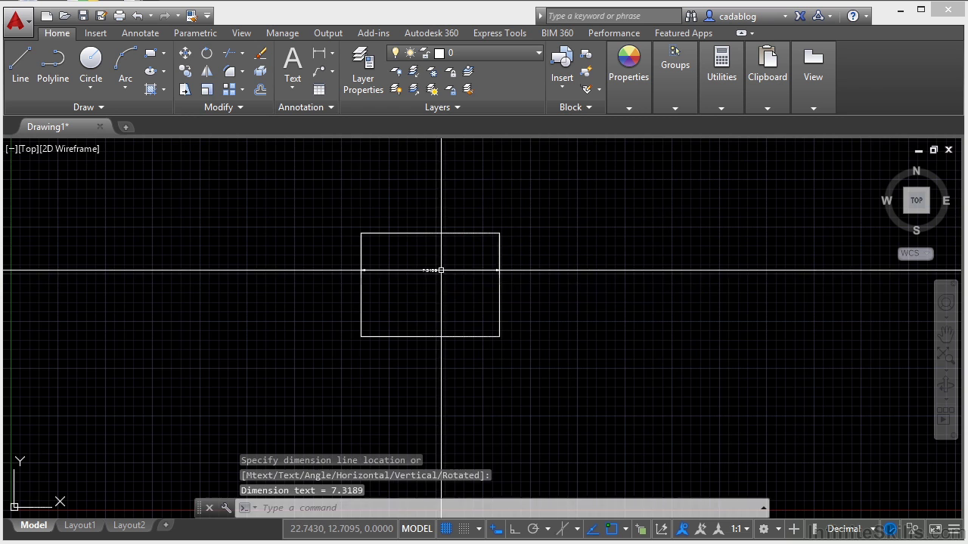
Return to Layout1 and zoom the lower-right viewport in on the dimension text to a scale of about 1.25
{"action": "left_click", "coordinate": [83, 524]}
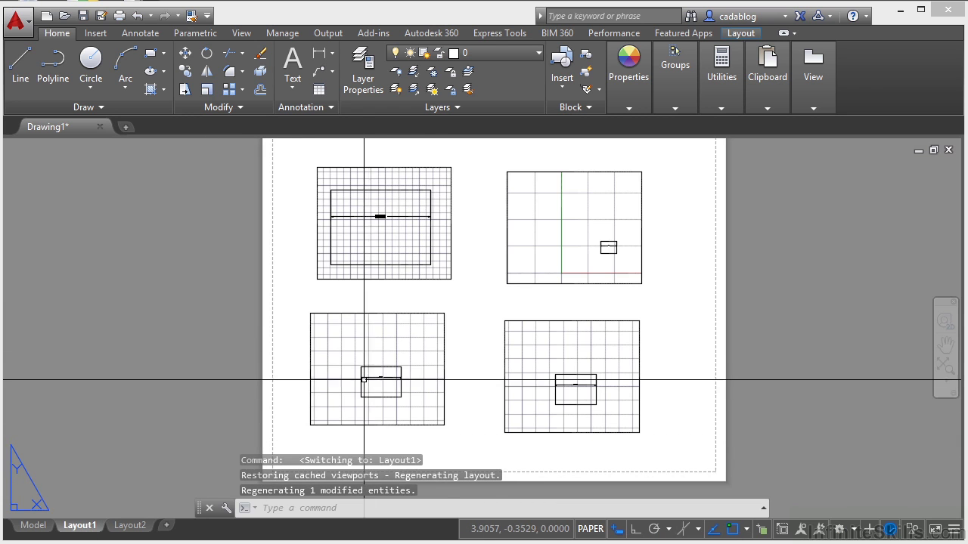
{"action": "double_click", "coordinate": [582, 387]}
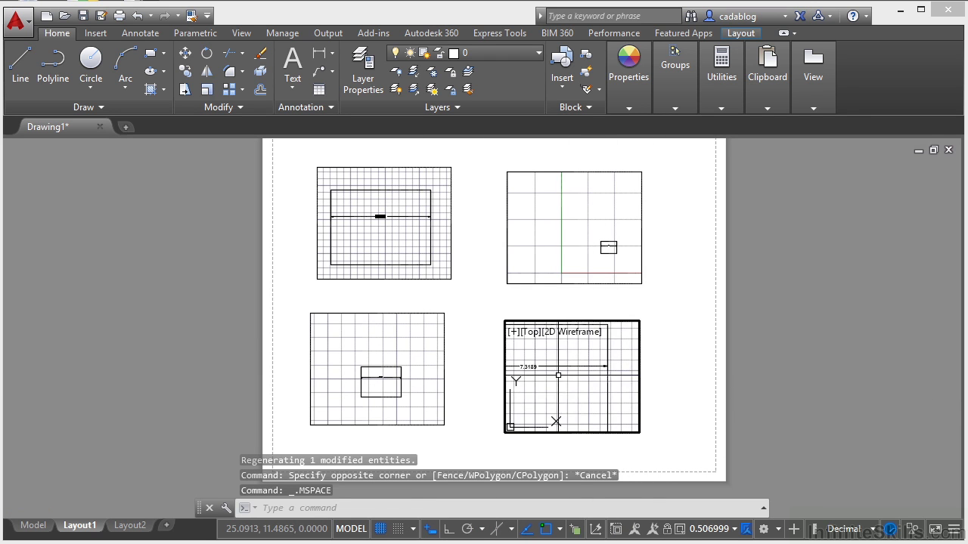
{"action": "scroll", "coordinate": [603, 381], "scroll_direction": "up", "scroll_amount": 4}
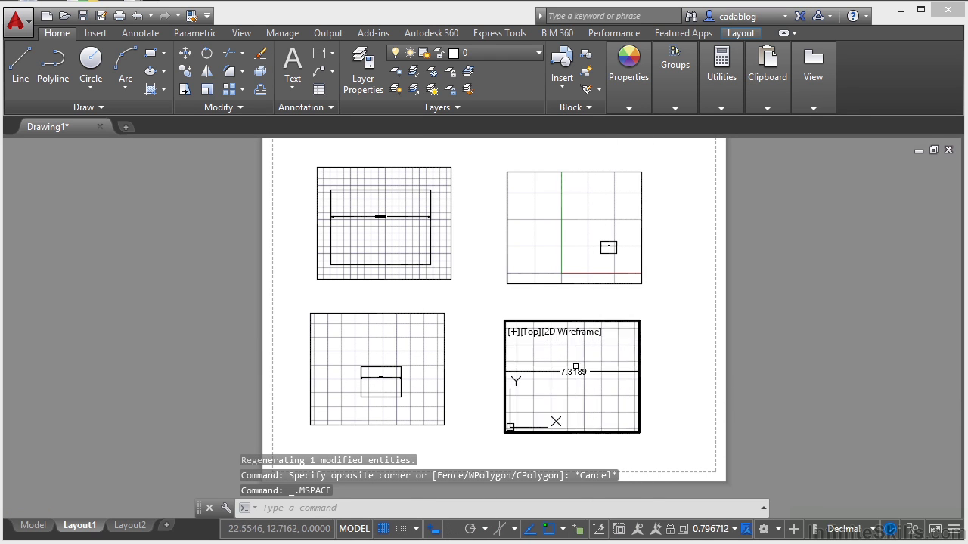
{"action": "double_click", "coordinate": [647, 389]}
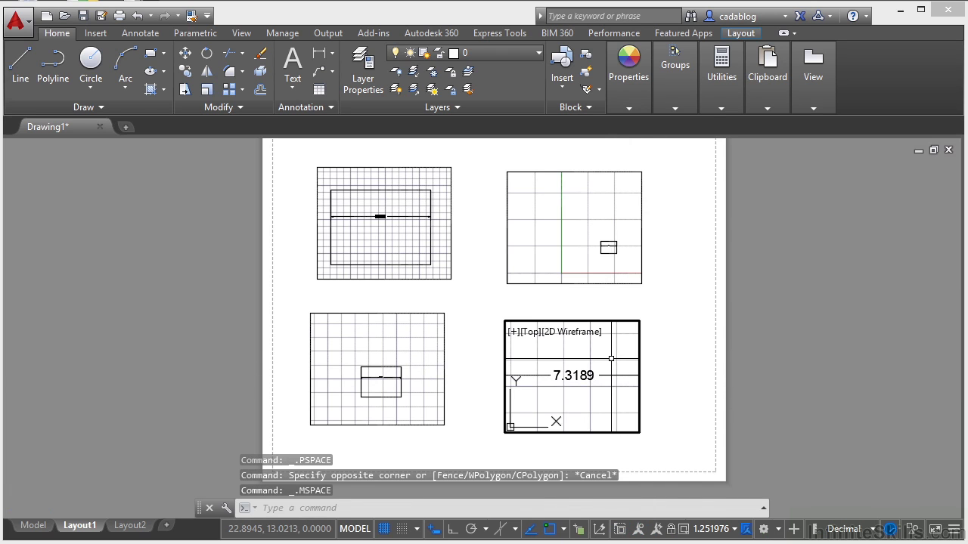
Erase the model-space dimension through the lower-right viewport and return to paper space
{"action": "left_click", "coordinate": [588, 389]}
{"action": "left_click", "coordinate": [569, 365]}
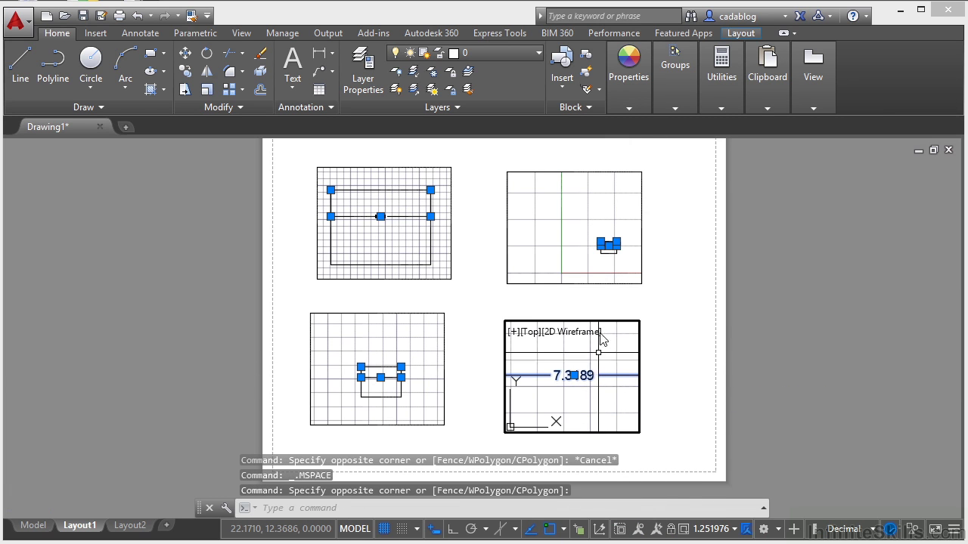
{"action": "right_click", "coordinate": [542, 378]}
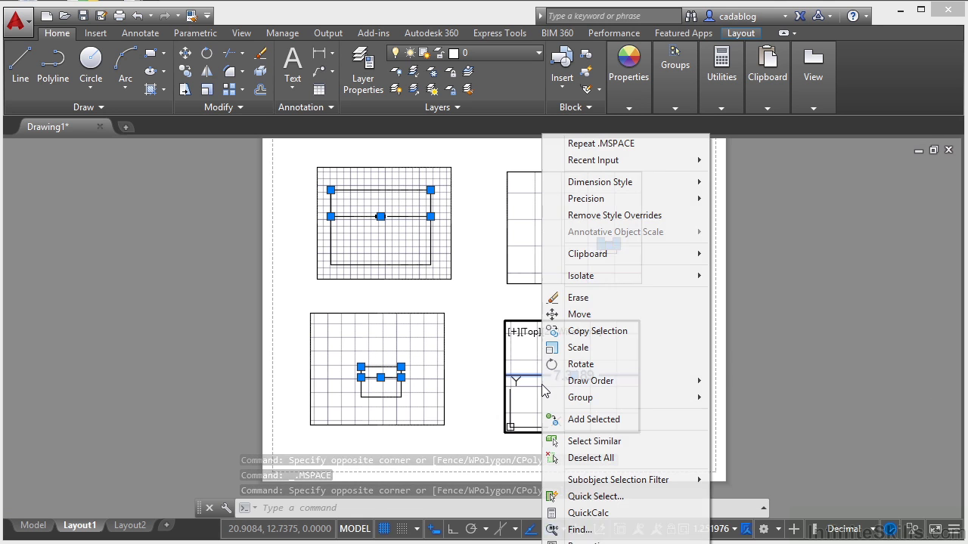
{"action": "left_click", "coordinate": [564, 300]}
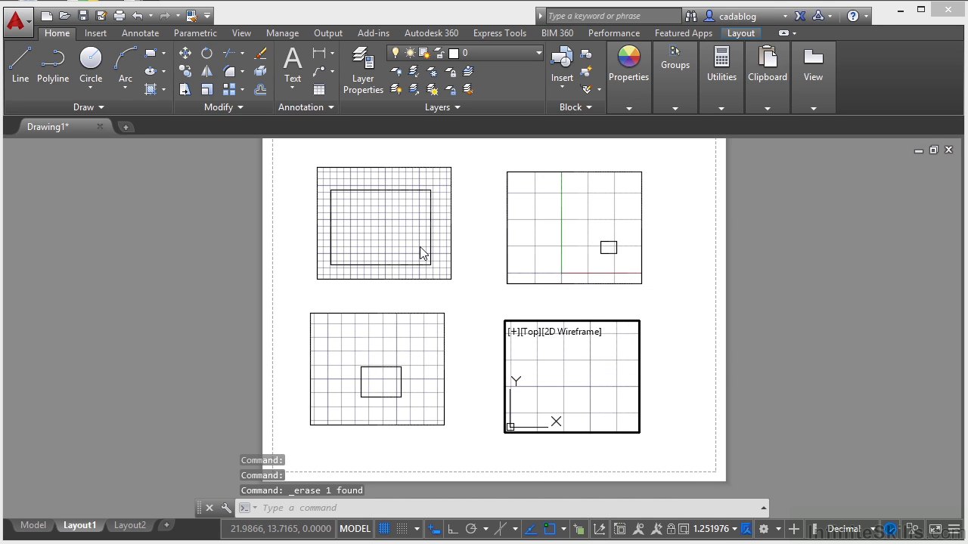
{"action": "double_click", "coordinate": [476, 342]}
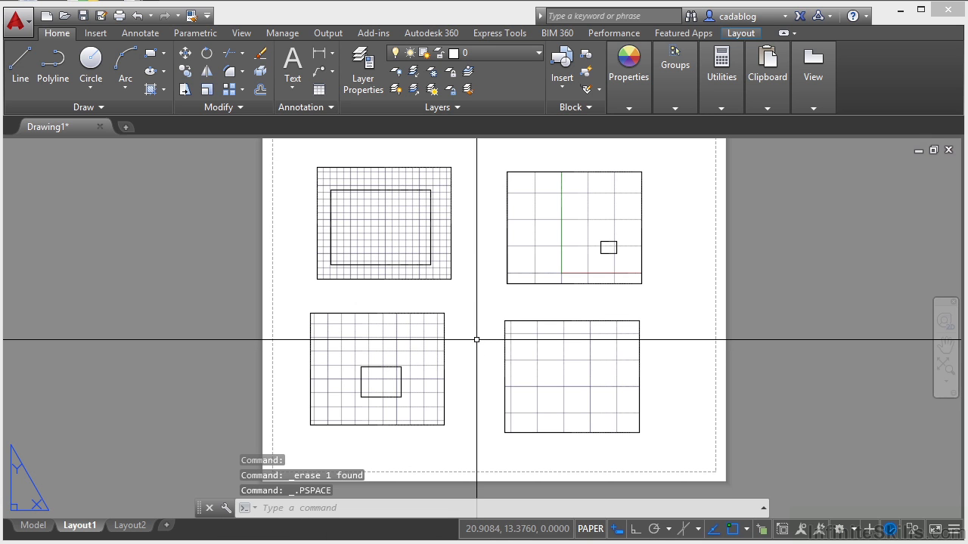
Add a paper-space linear dimension across the rectangle's top edge in the lower-left viewport, placed above the rectangle
{"action": "left_click", "coordinate": [319, 53]}
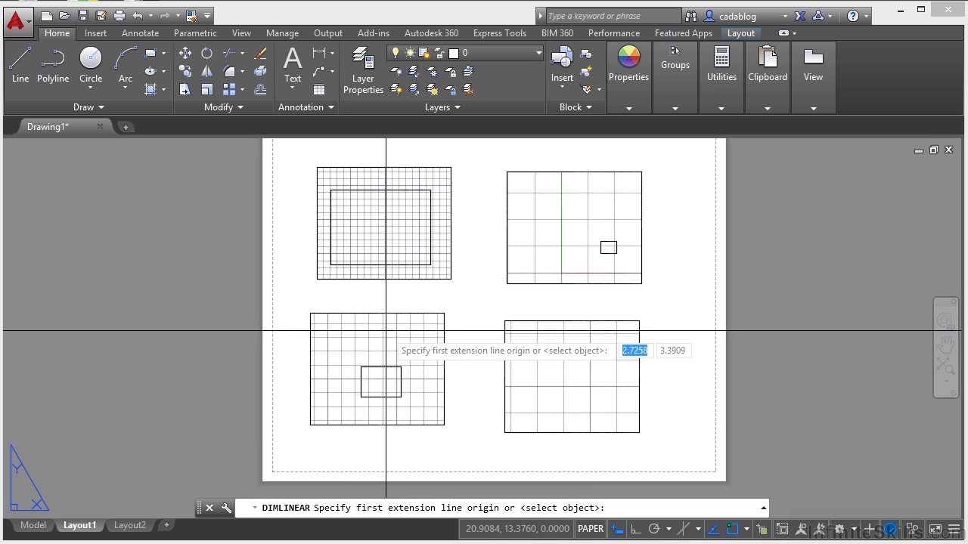
{"action": "left_click", "coordinate": [361, 368]}
{"action": "left_click", "coordinate": [400, 367]}
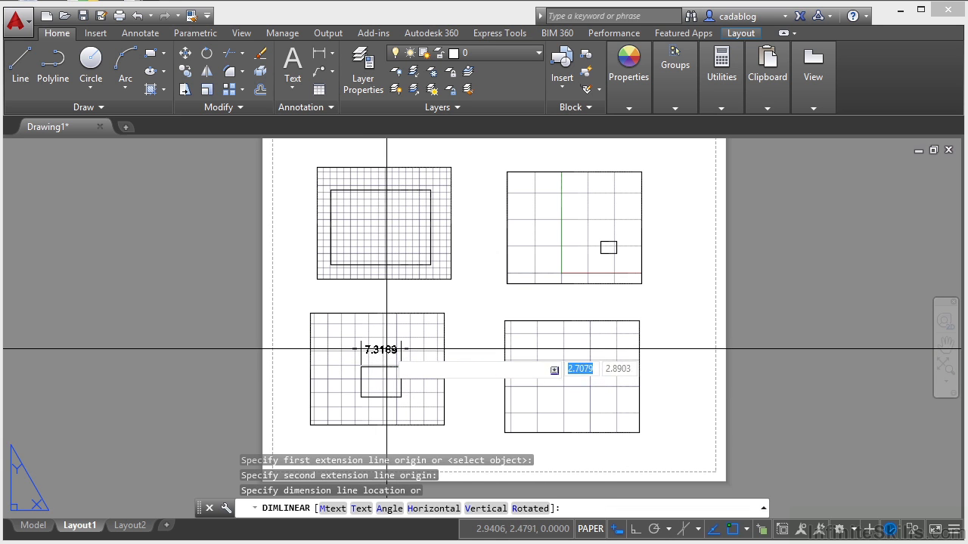
{"action": "left_click", "coordinate": [385, 350]}
Add a paper-space linear dimension for the rectangle's top edge in the upper-left viewport, placed inside the rectangle
{"action": "key", "text": "Return"}
{"action": "left_click", "coordinate": [430, 190]}
{"action": "left_click", "coordinate": [330, 190]}
{"action": "left_click", "coordinate": [360, 216]}
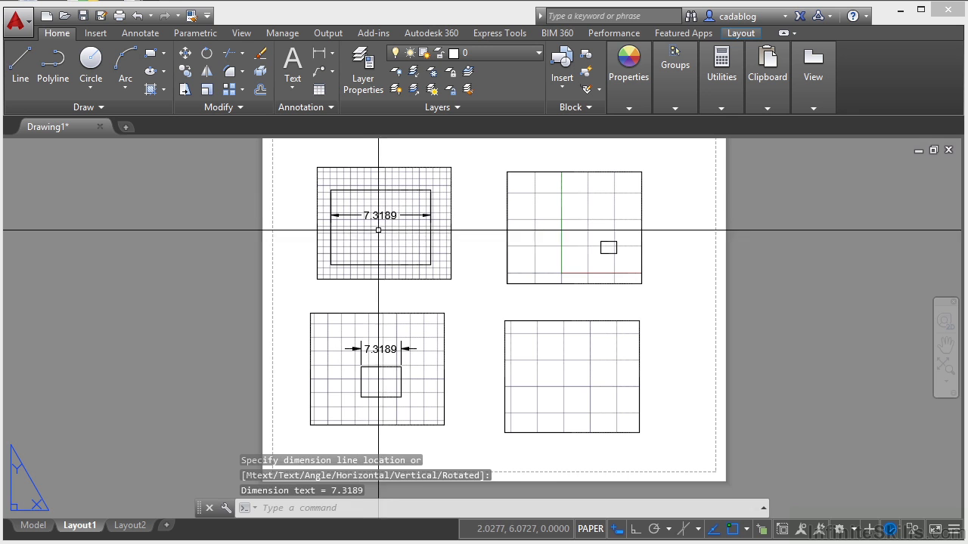
Add a paper-space linear dimension for the small rectangle's top edge in the upper-right viewport, placed above it
{"action": "key", "text": "Return"}
{"action": "left_click", "coordinate": [601, 242]}
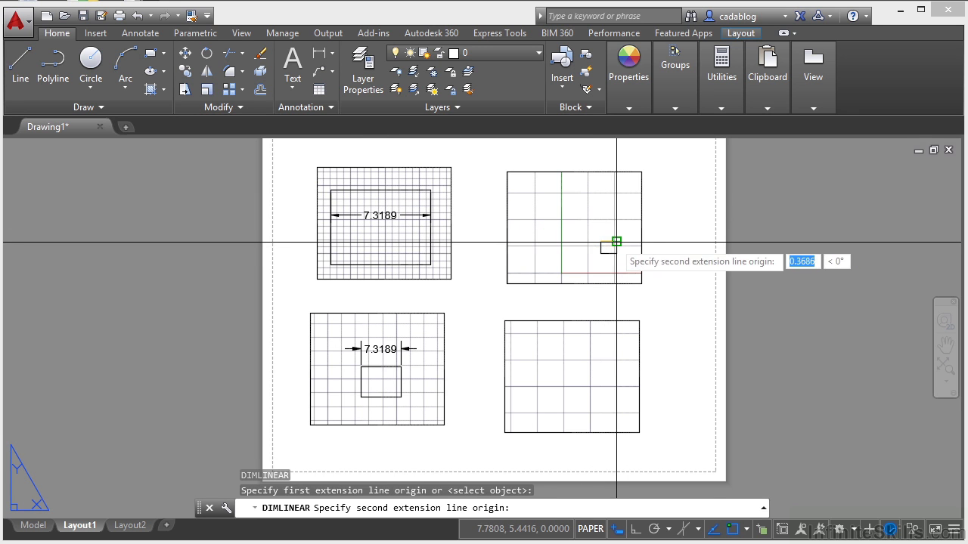
{"action": "left_click", "coordinate": [617, 242]}
{"action": "left_click", "coordinate": [611, 227]}
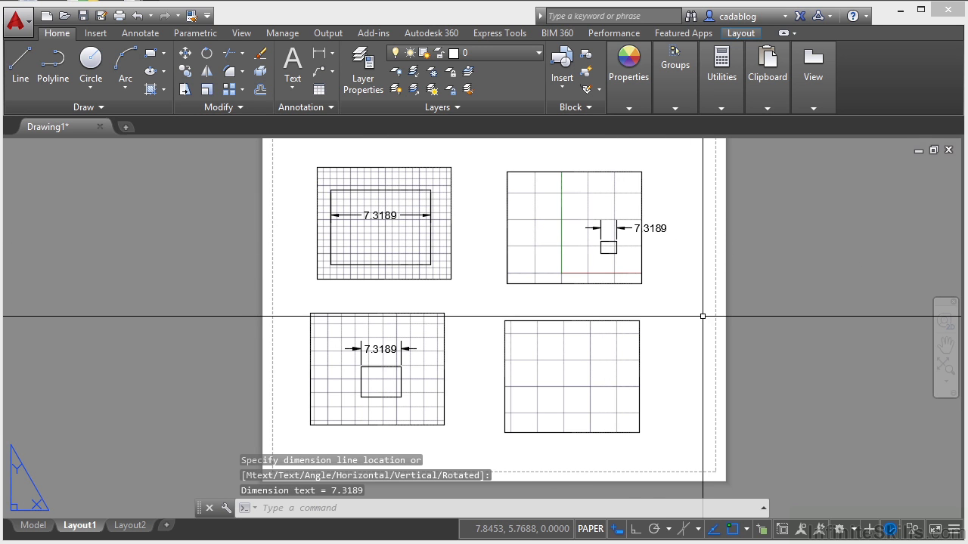